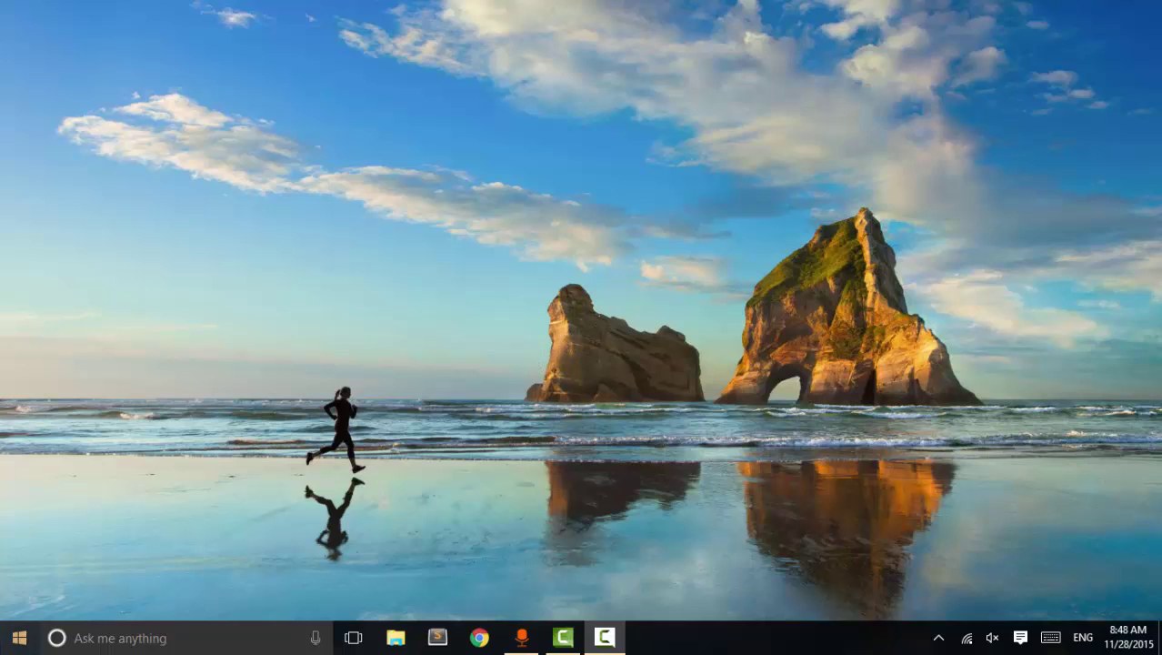
Step: Open Control Panel's Hardware and Sound settings from the Start right-click menu
{"action": "right_click", "coordinate": [19, 637]}
{"action": "left_click", "coordinate": [89, 488]}
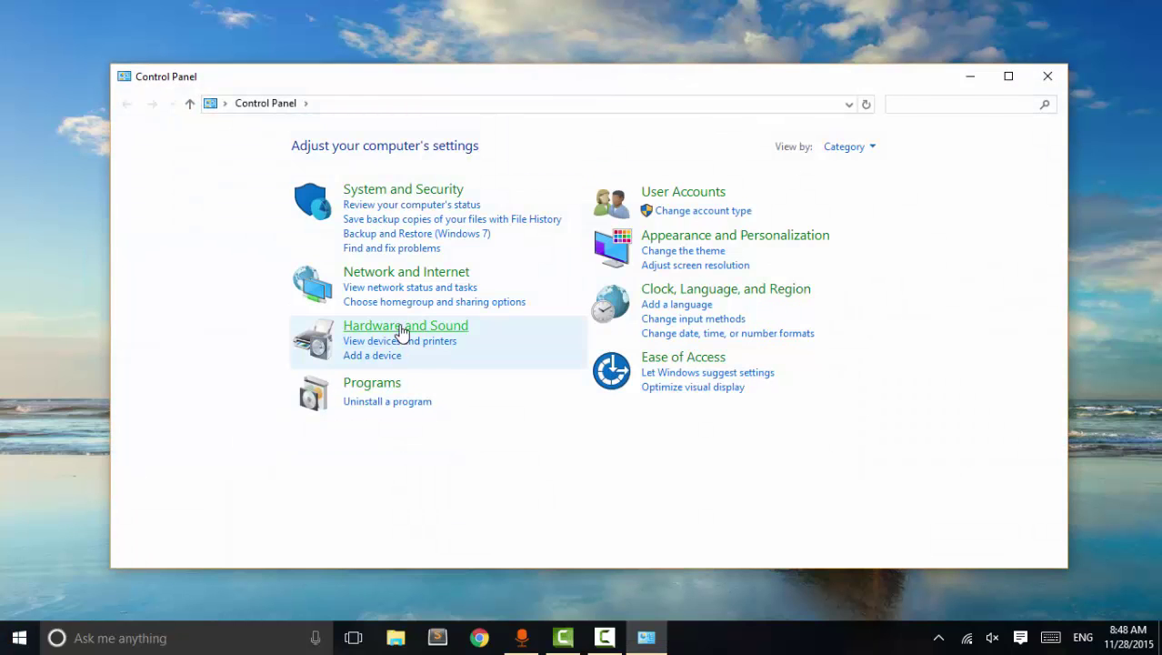
{"action": "left_click", "coordinate": [402, 329]}
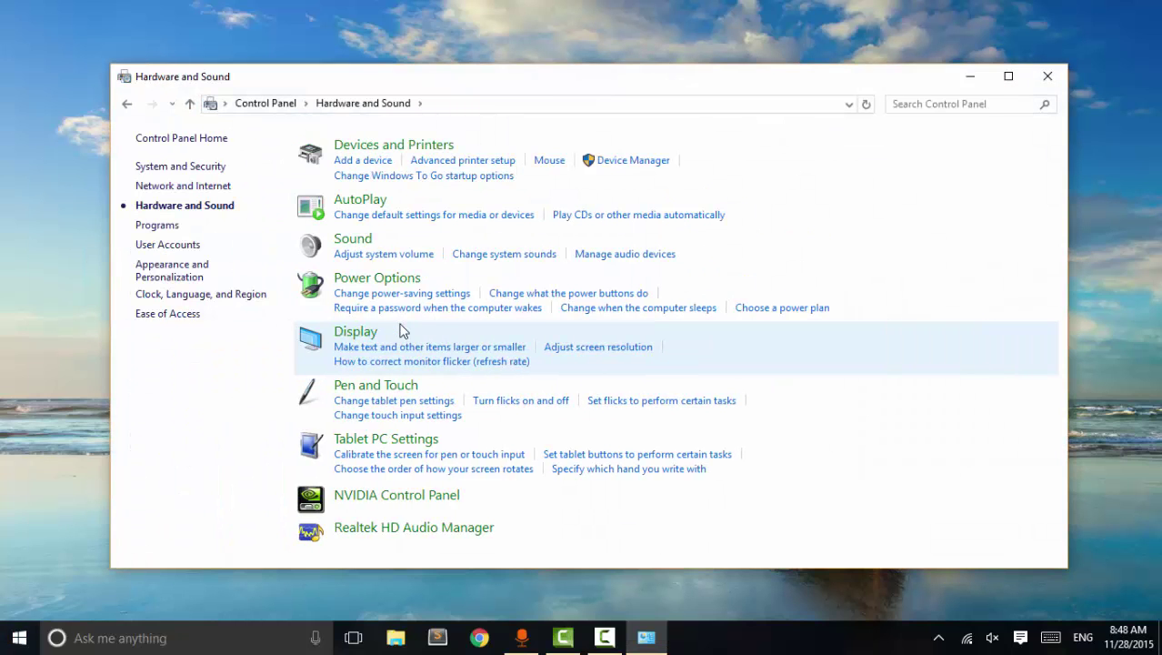
Step: Check the Audio inputs and outputs devices in Device Manager, then minimise it
{"action": "left_click", "coordinate": [614, 167]}
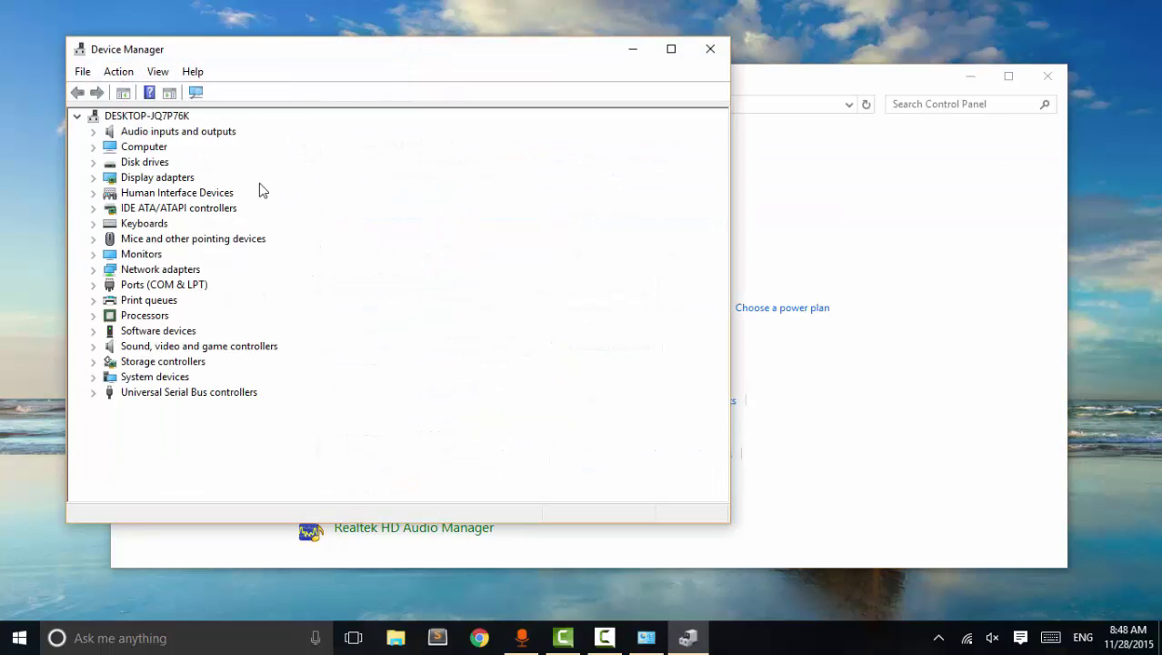
{"action": "left_click", "coordinate": [96, 132]}
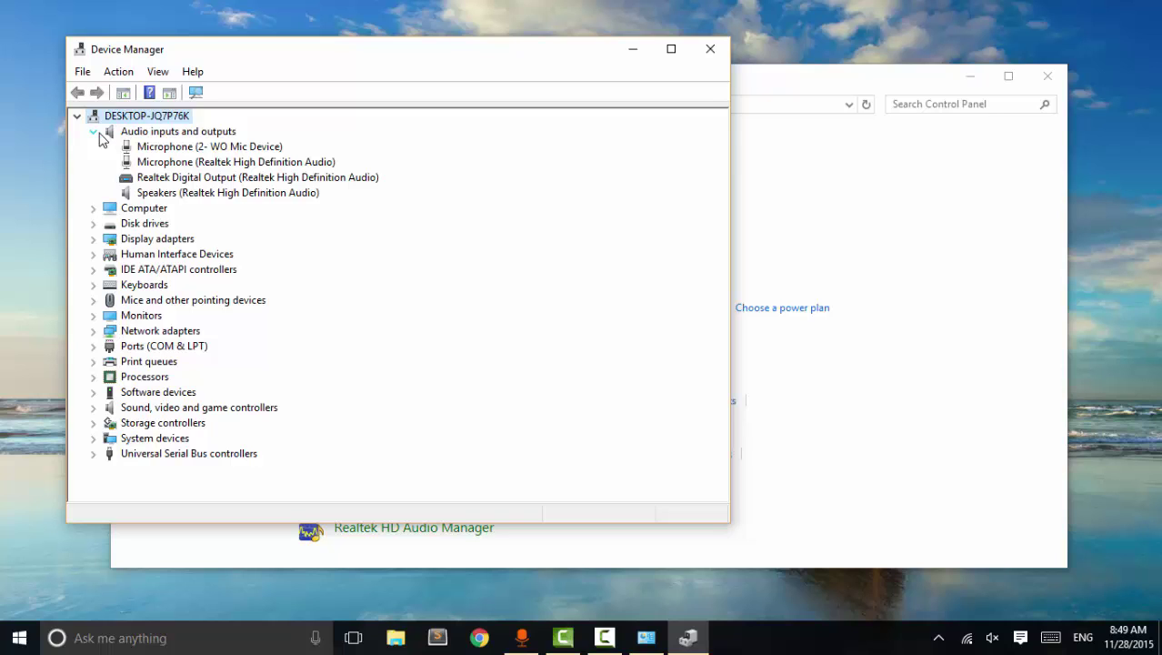
{"action": "left_click", "coordinate": [94, 132]}
{"action": "key", "text": "super+Down"}
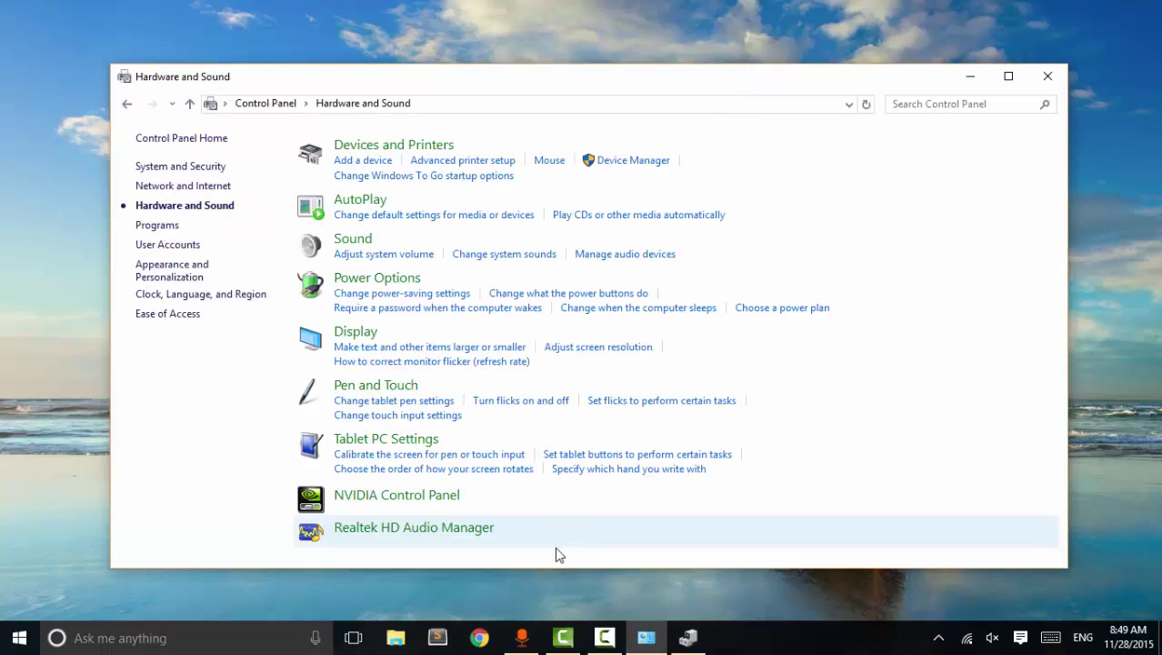
{"action": "mouse_move", "coordinate": [521, 636]}
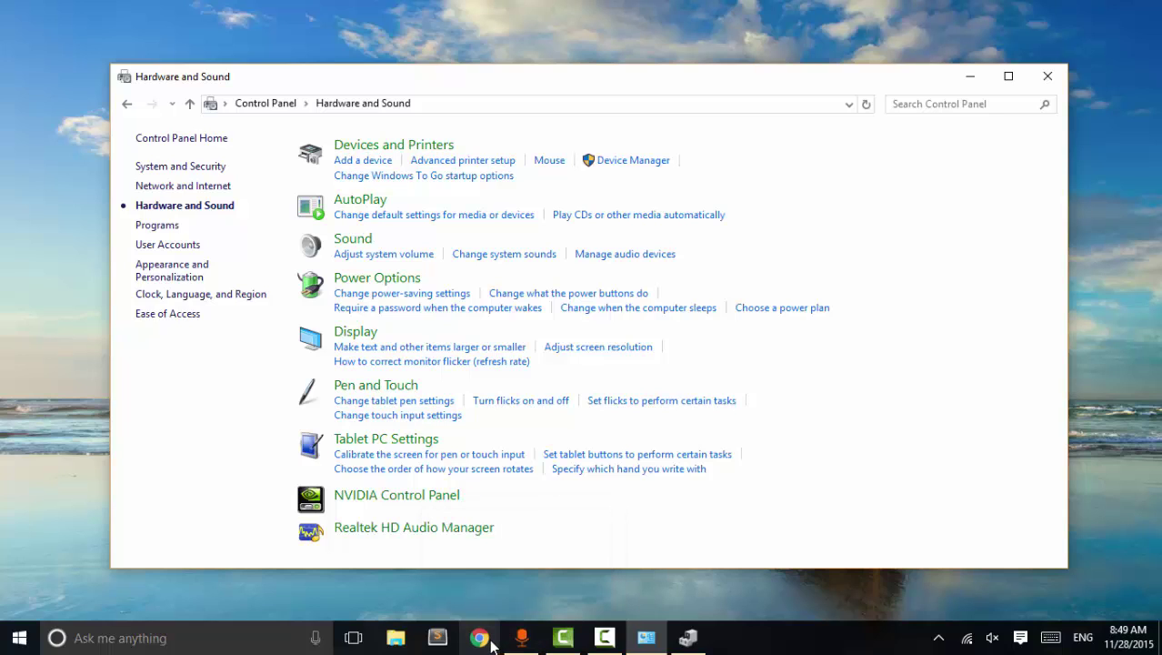
Step: Search Google for Realtek audio drivers and open the High Definition Audio Codecs downloads
{"action": "left_click", "coordinate": [482, 639]}
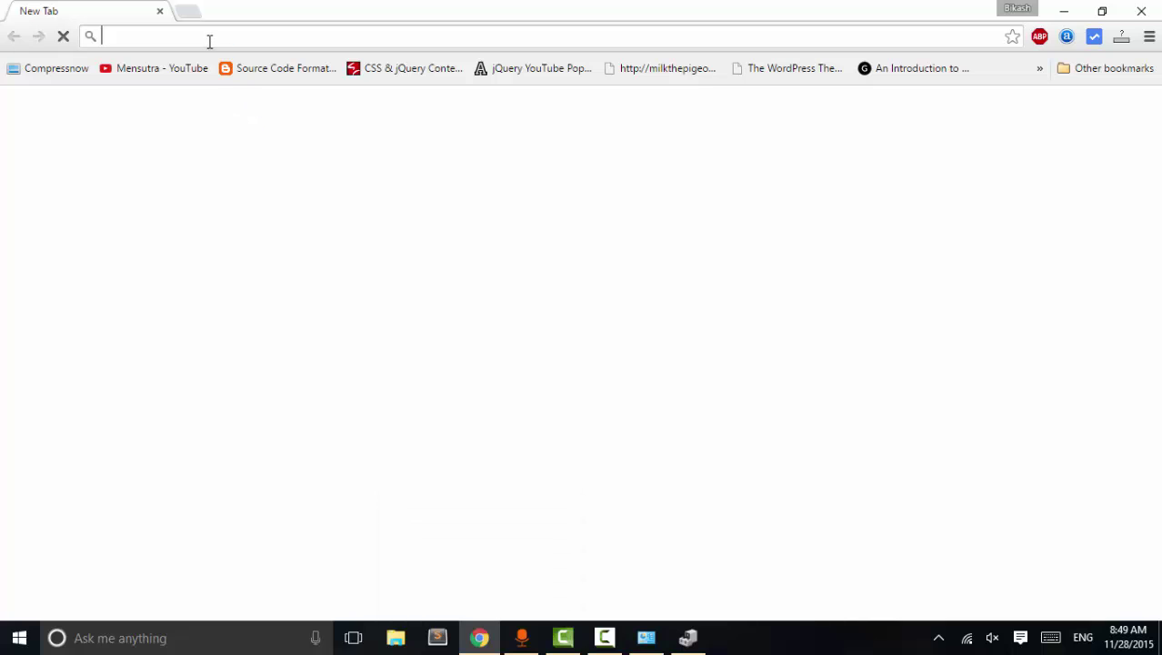
{"action": "type", "text": "re"}
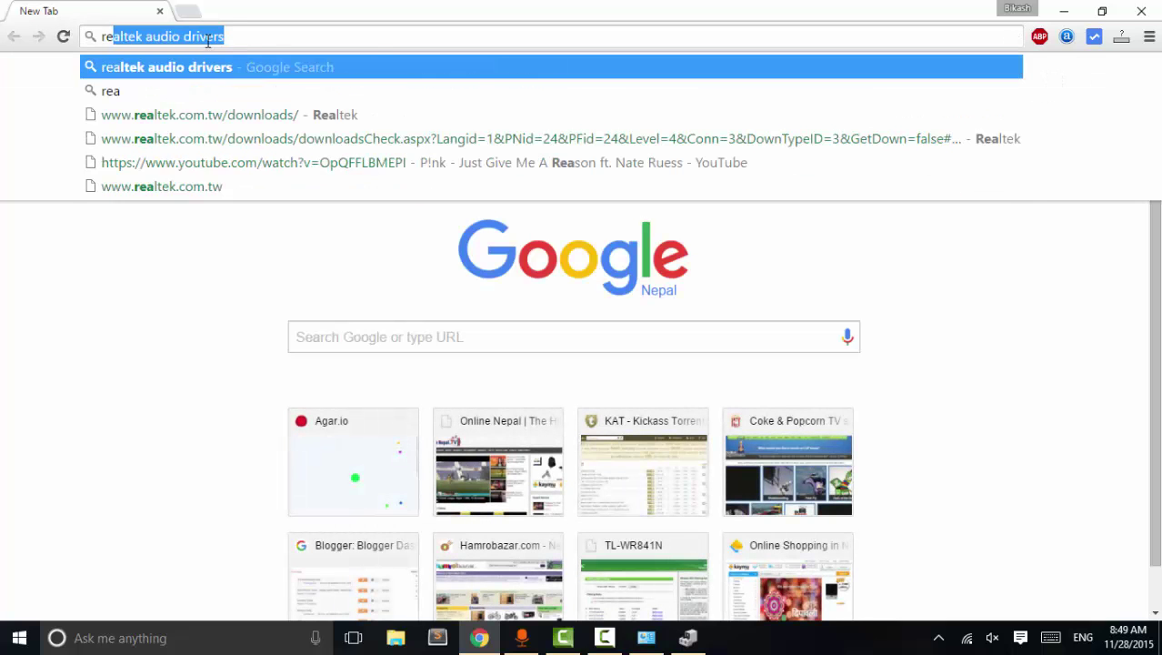
{"action": "type", "text": "a]"}
{"action": "key", "text": "Return"}
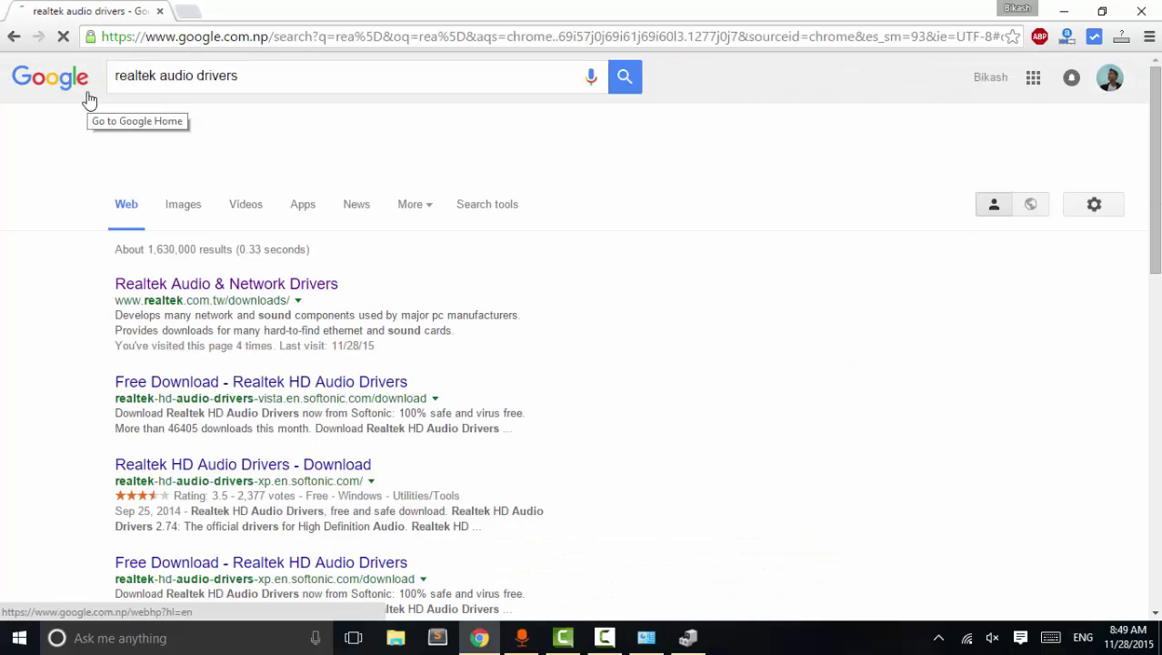
{"action": "left_click", "coordinate": [184, 289]}
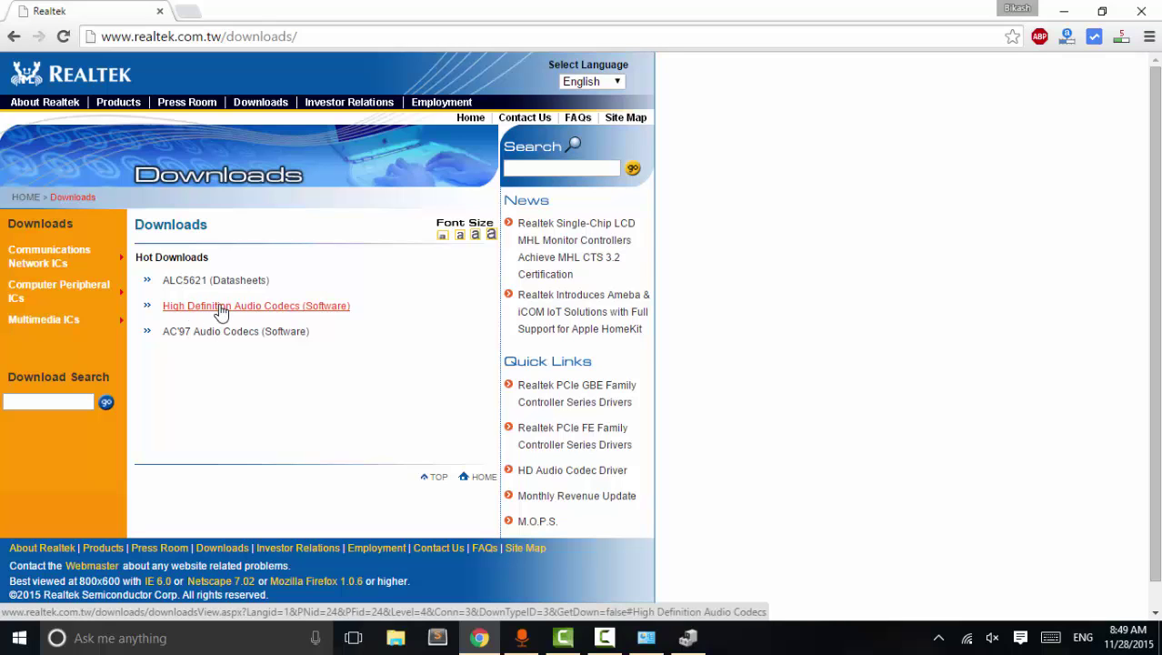
{"action": "left_click", "coordinate": [221, 307]}
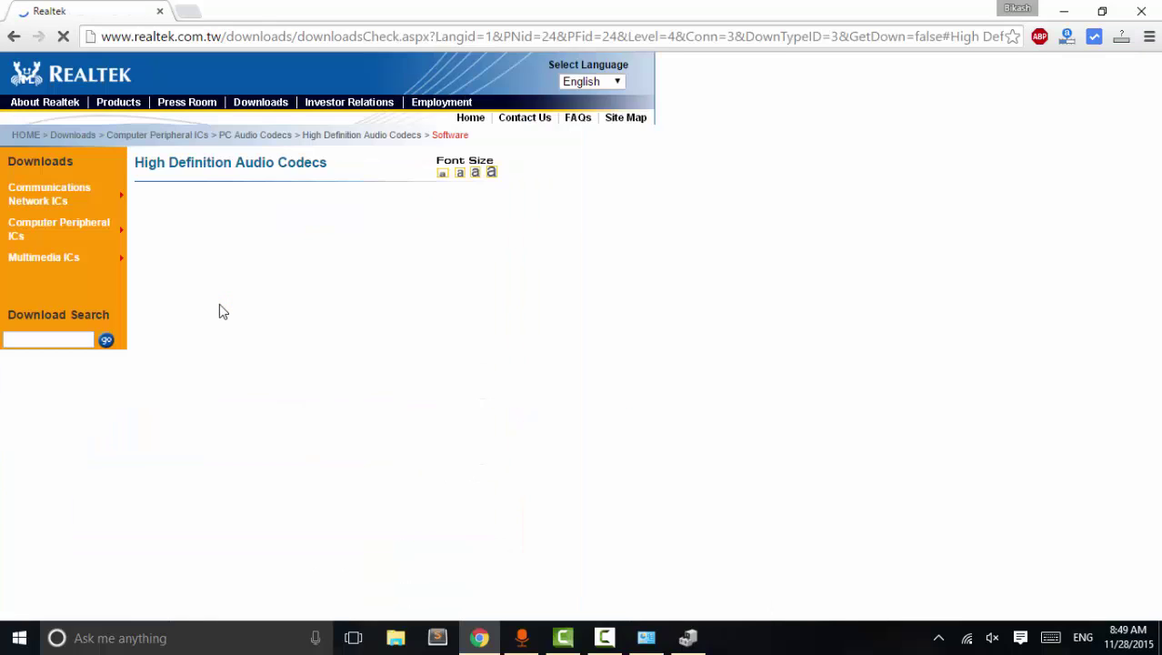
Step: Accept the download terms, start the Windows 10 driver download, cancel it, and minimise Chrome
{"action": "left_click", "coordinate": [145, 314]}
{"action": "left_click", "coordinate": [304, 351]}
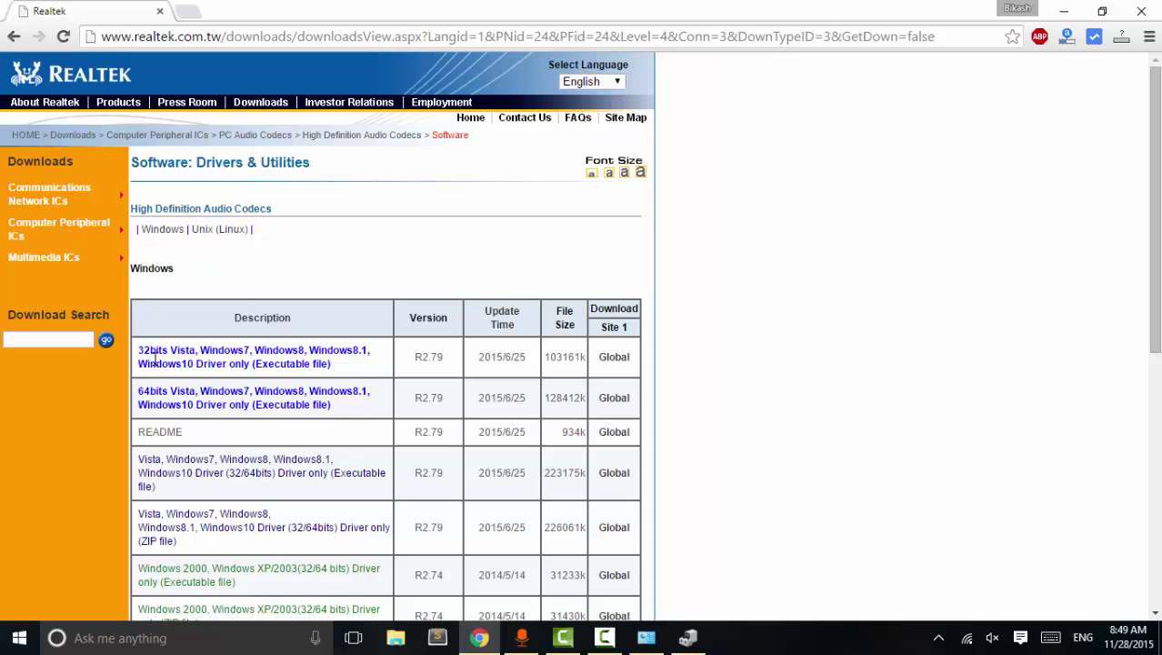
{"action": "left_click", "coordinate": [607, 360]}
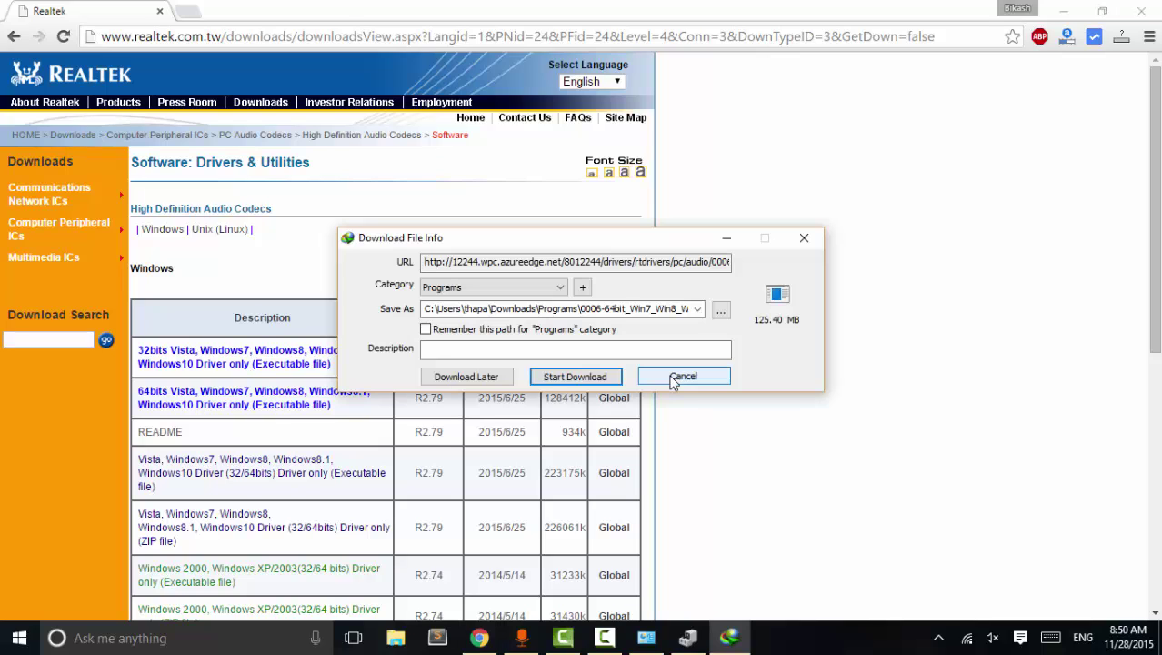
{"action": "left_click", "coordinate": [682, 377]}
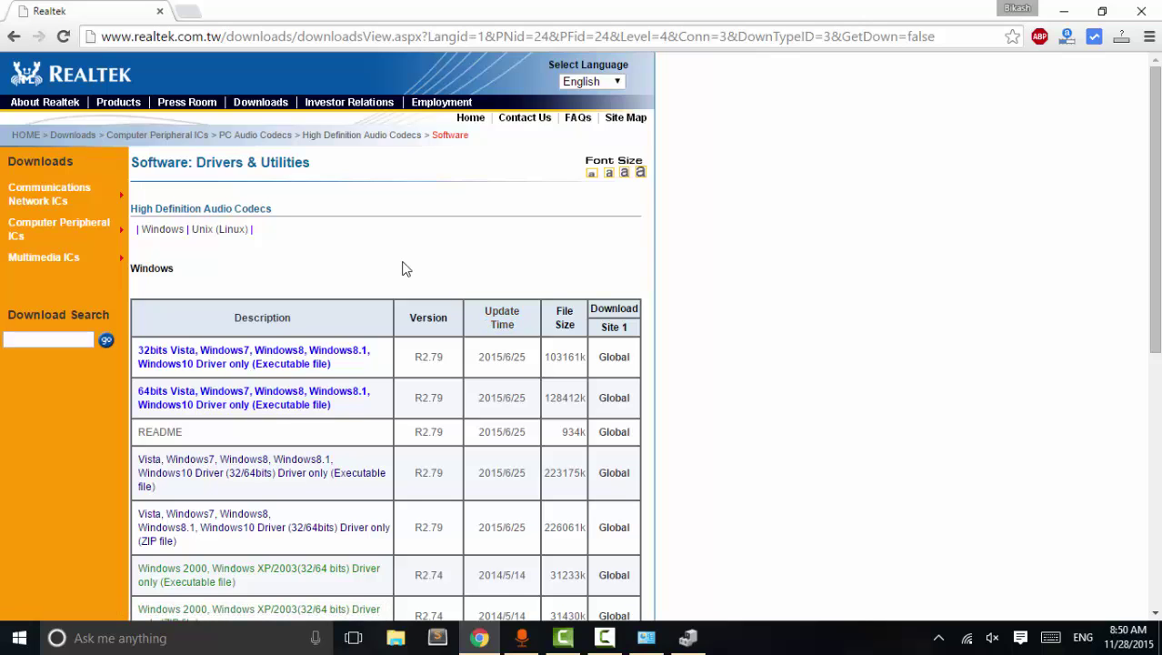
{"action": "left_click", "coordinate": [1063, 11]}
Step: Run 0006-64bit_Win7_Win8_Win81_Win10_R279 from the Downloads\Programs folder in File Explorer
{"action": "left_click", "coordinate": [396, 636]}
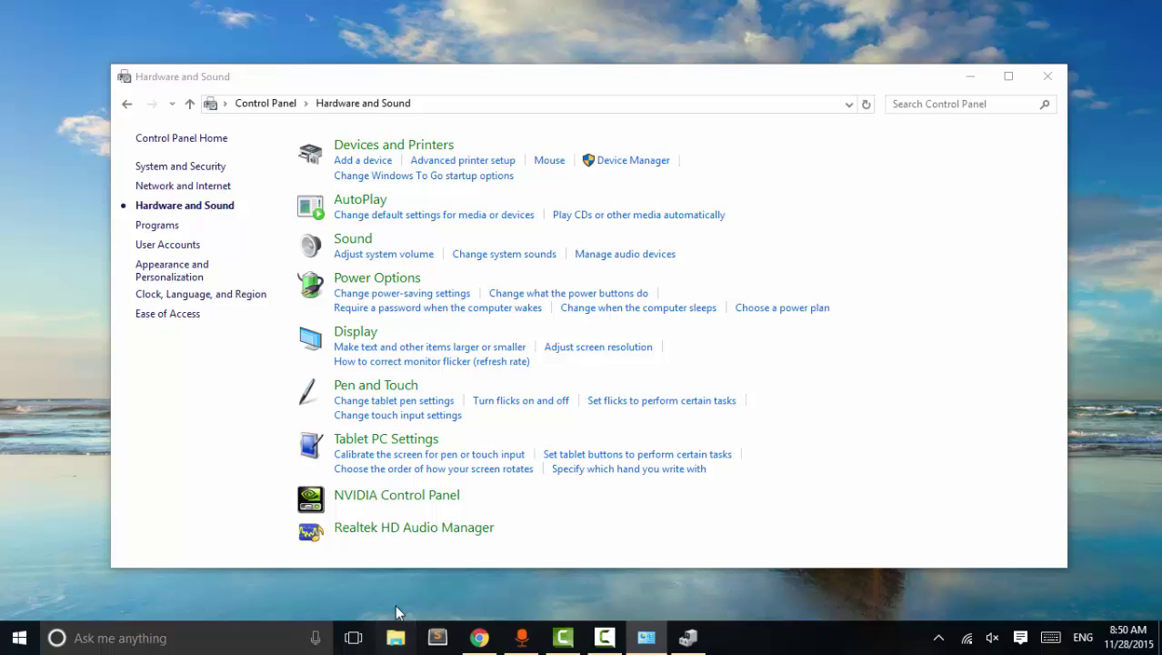
{"action": "left_click", "coordinate": [232, 243]}
{"action": "left_click", "coordinate": [232, 223]}
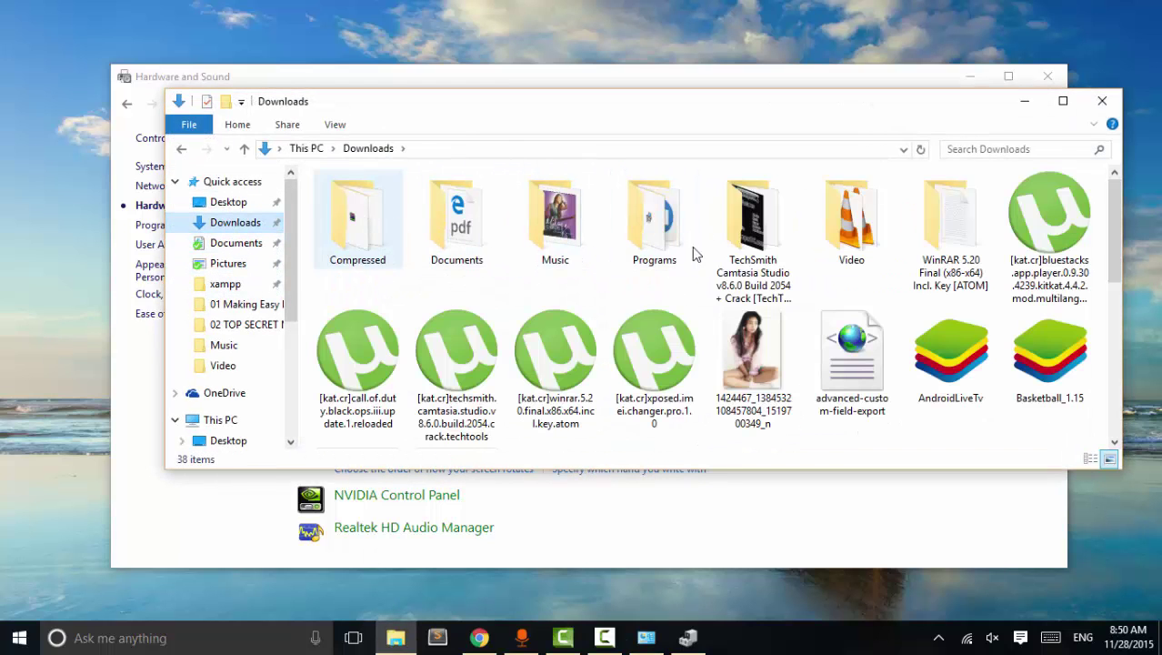
{"action": "double_click", "coordinate": [647, 218]}
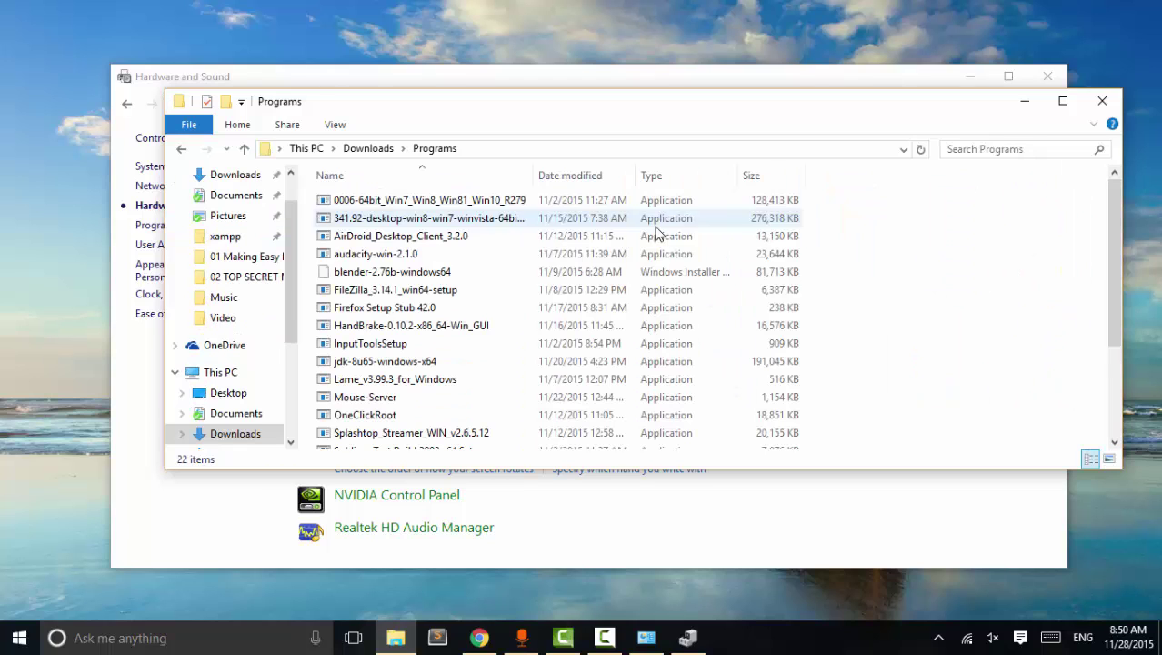
{"action": "double_click", "coordinate": [397, 206]}
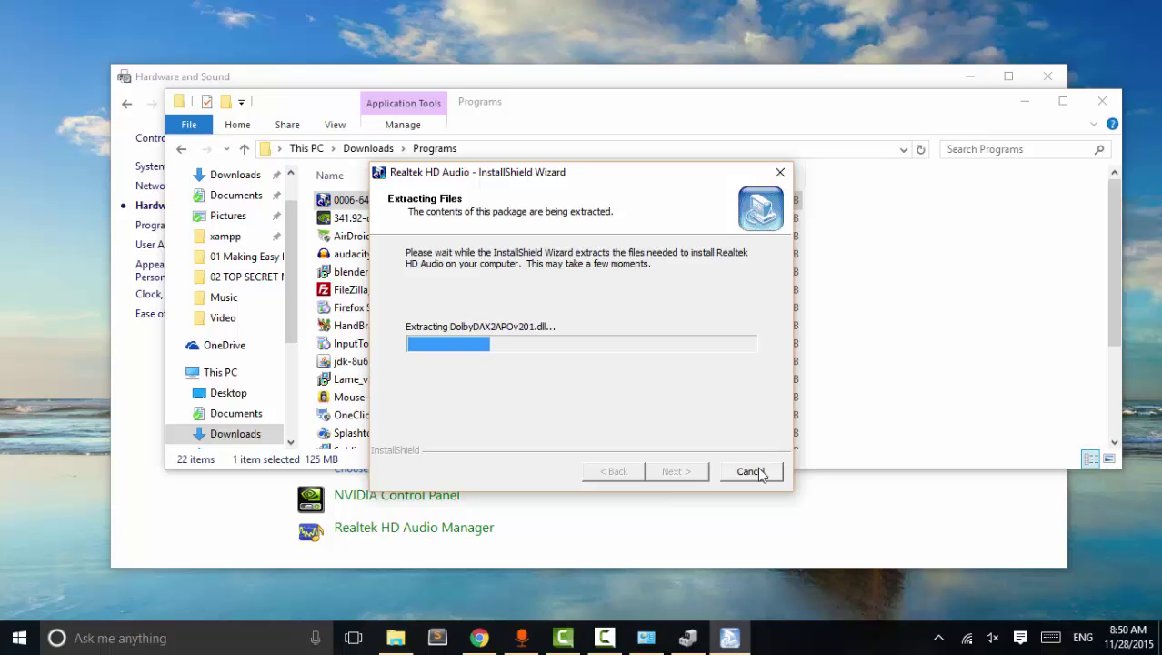
Step: Cancel the Realtek HD Audio installation during extraction and confirm the cancellation
{"action": "left_click", "coordinate": [760, 473]}
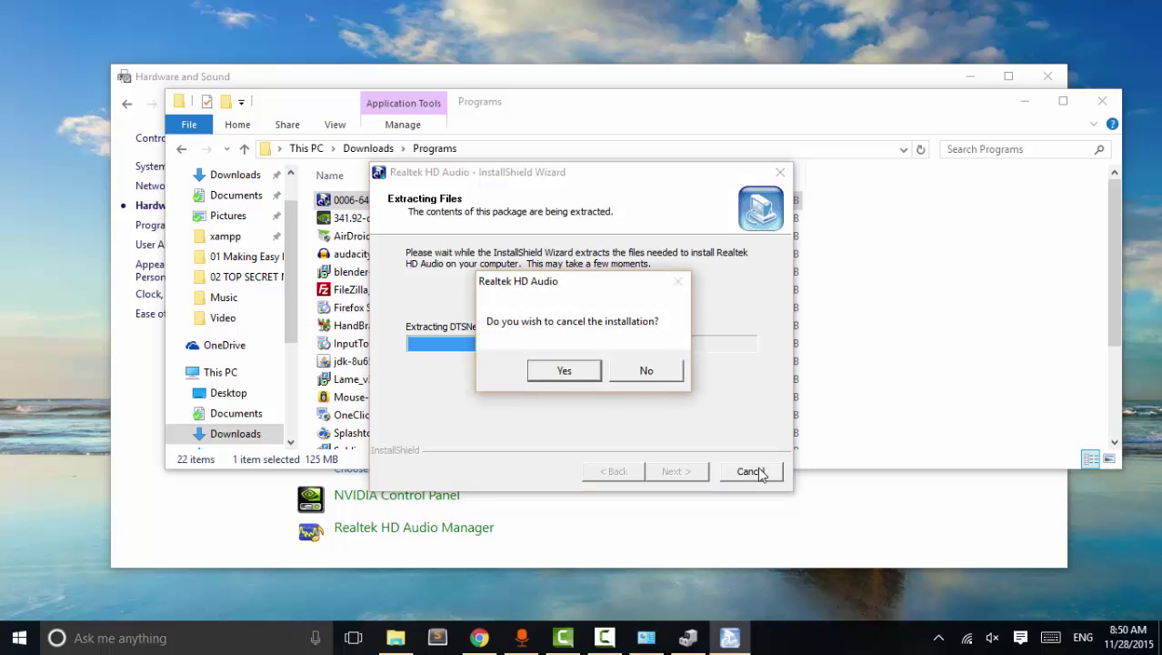
{"action": "left_click", "coordinate": [544, 374]}
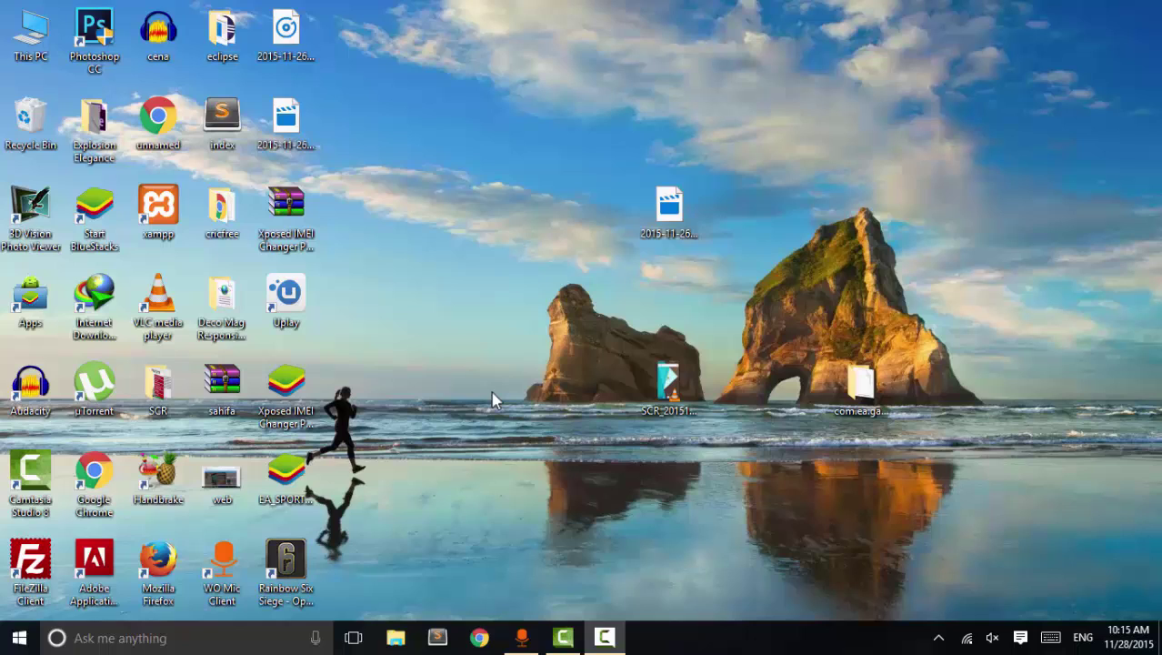
Step: Refresh the desktop and open Device Manager in Computer Management via This PC > Manage
{"action": "right_click", "coordinate": [407, 231]}
{"action": "left_click", "coordinate": [241, 271]}
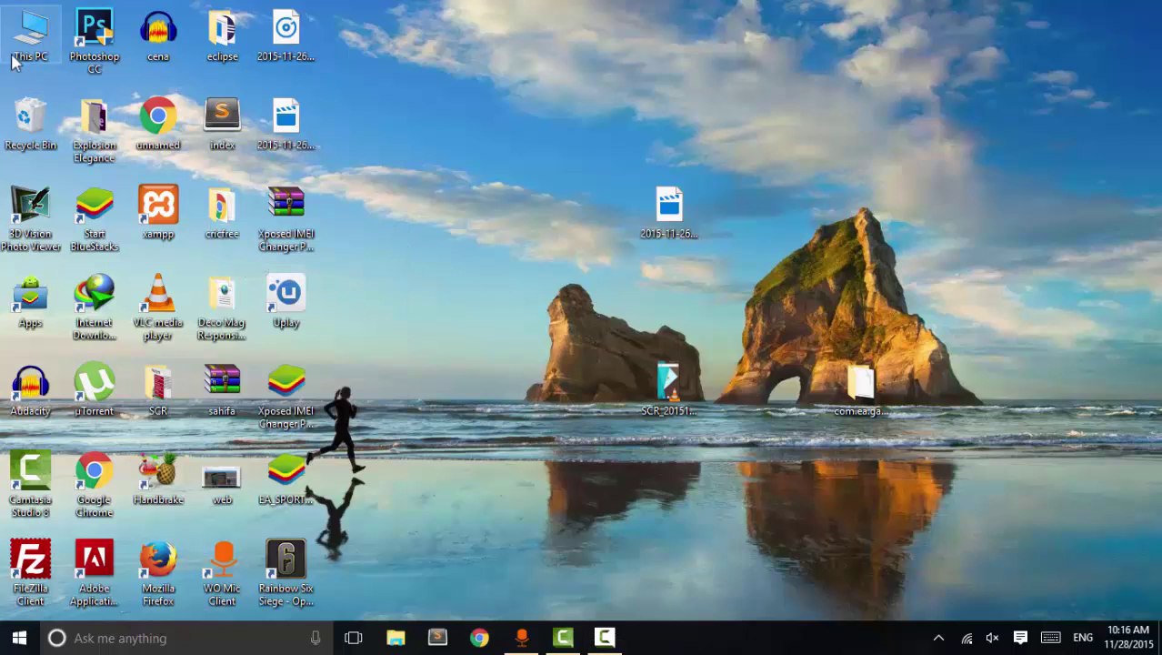
{"action": "right_click", "coordinate": [37, 52]}
{"action": "left_click", "coordinate": [46, 78]}
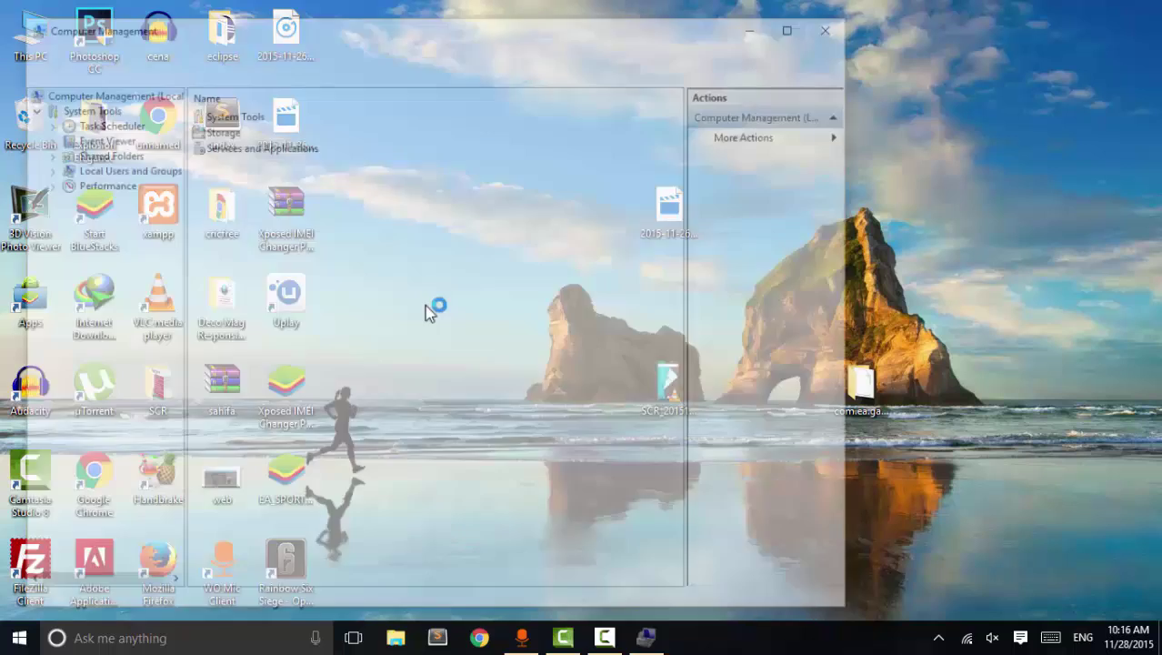
{"action": "right_click", "coordinate": [239, 292]}
{"action": "left_click", "coordinate": [193, 164]}
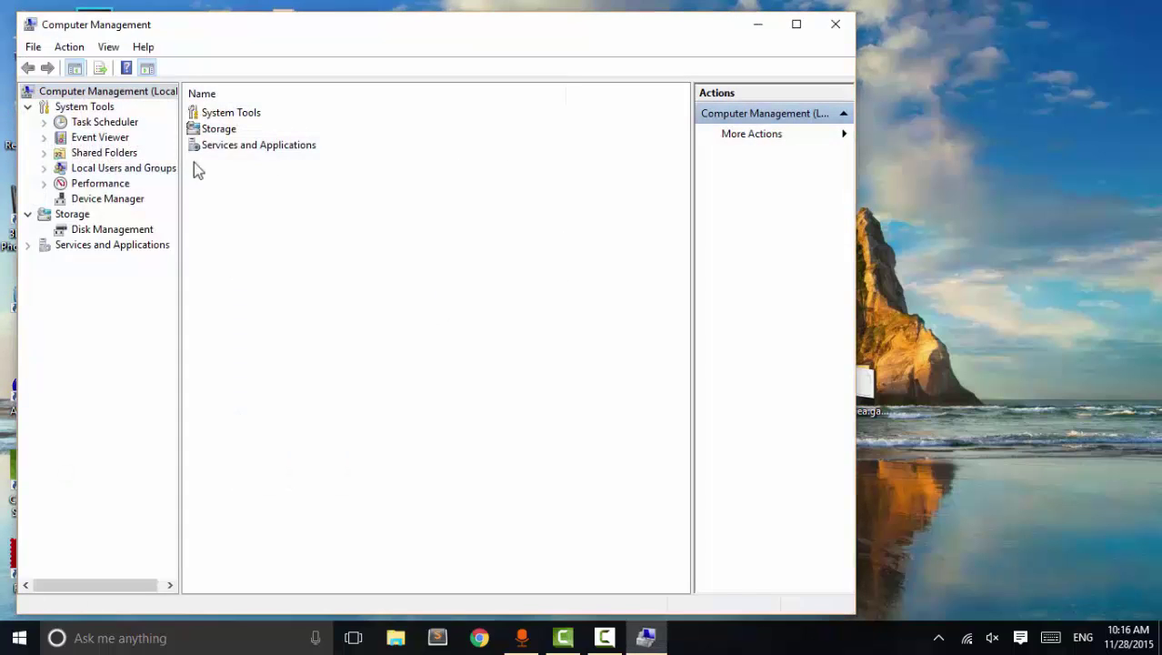
{"action": "left_click", "coordinate": [109, 199]}
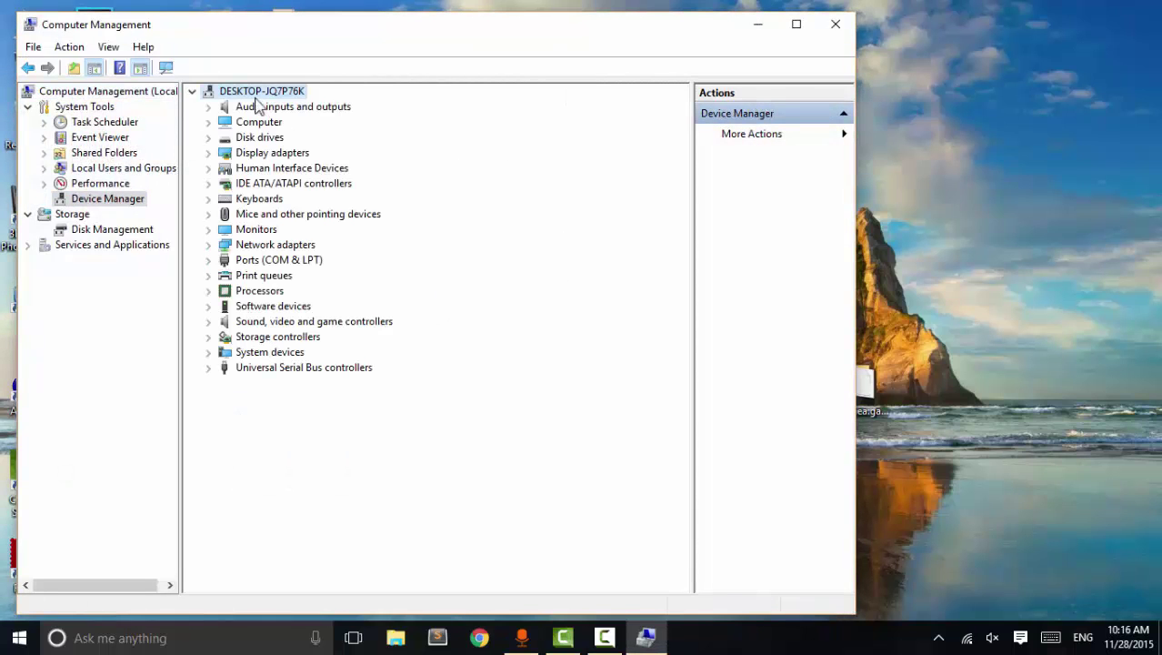
Step: Search automatically for an updated Realtek High Definition Audio driver, then close the wizard
{"action": "left_click", "coordinate": [215, 322]}
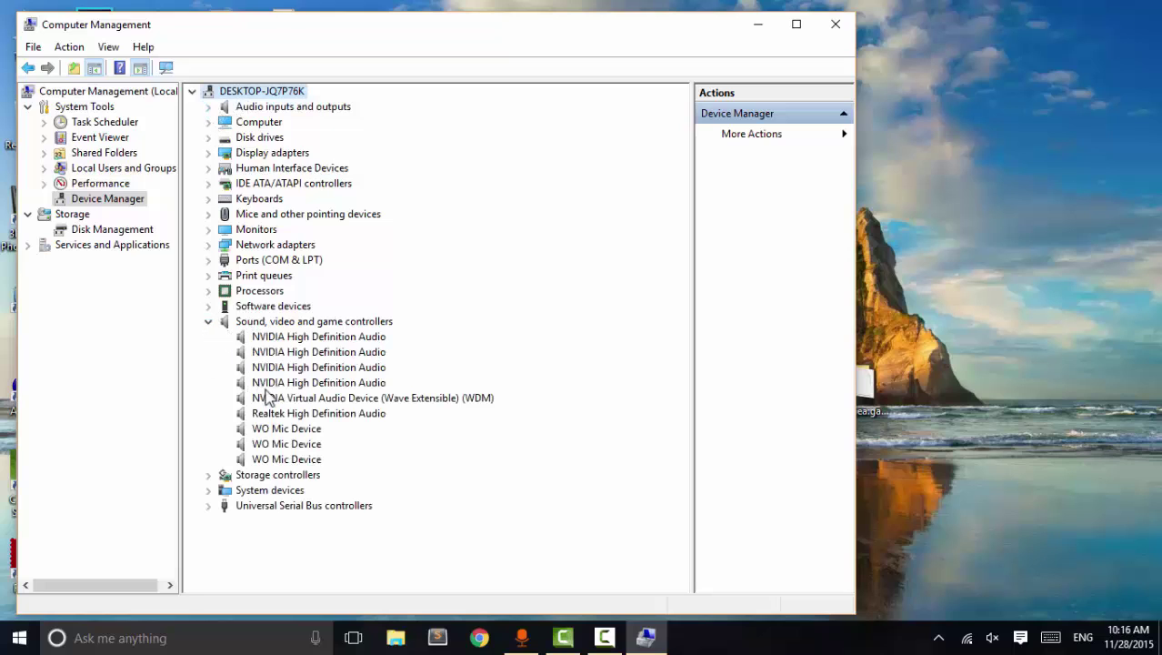
{"action": "right_click", "coordinate": [316, 416]}
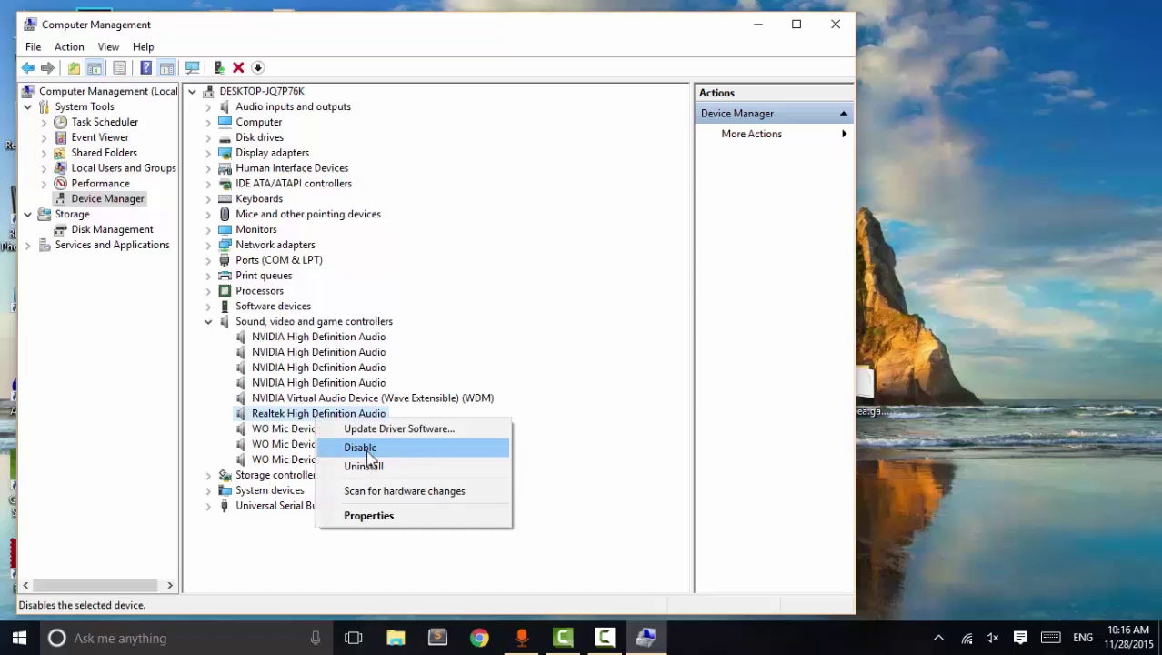
{"action": "left_click", "coordinate": [374, 430]}
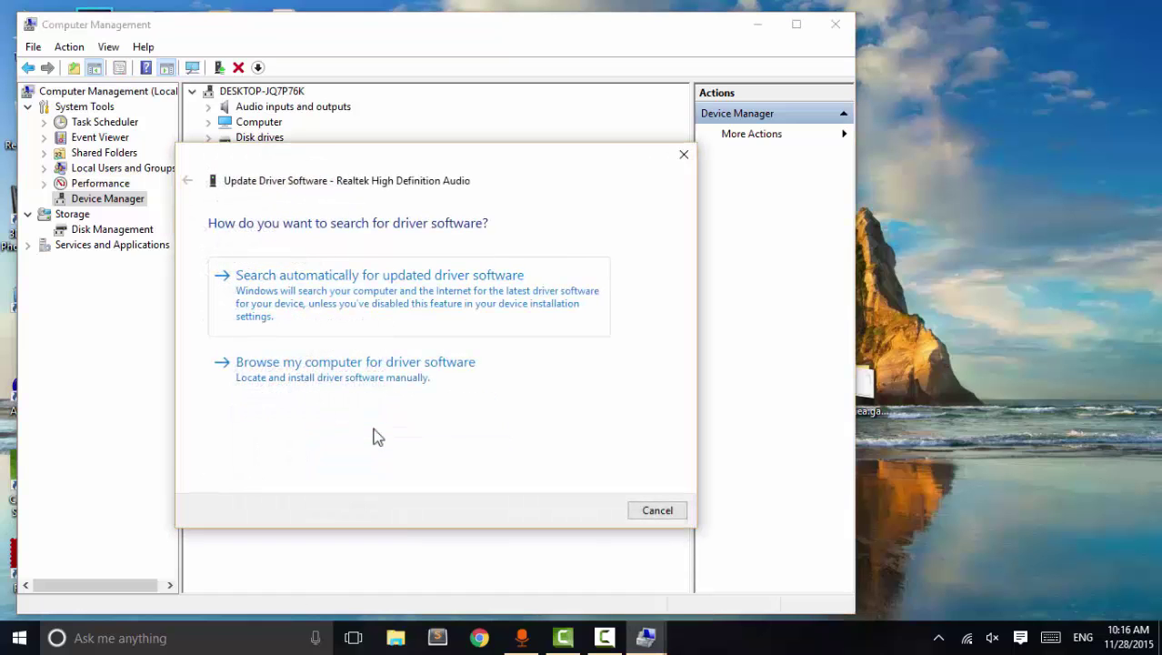
{"action": "left_click", "coordinate": [303, 300]}
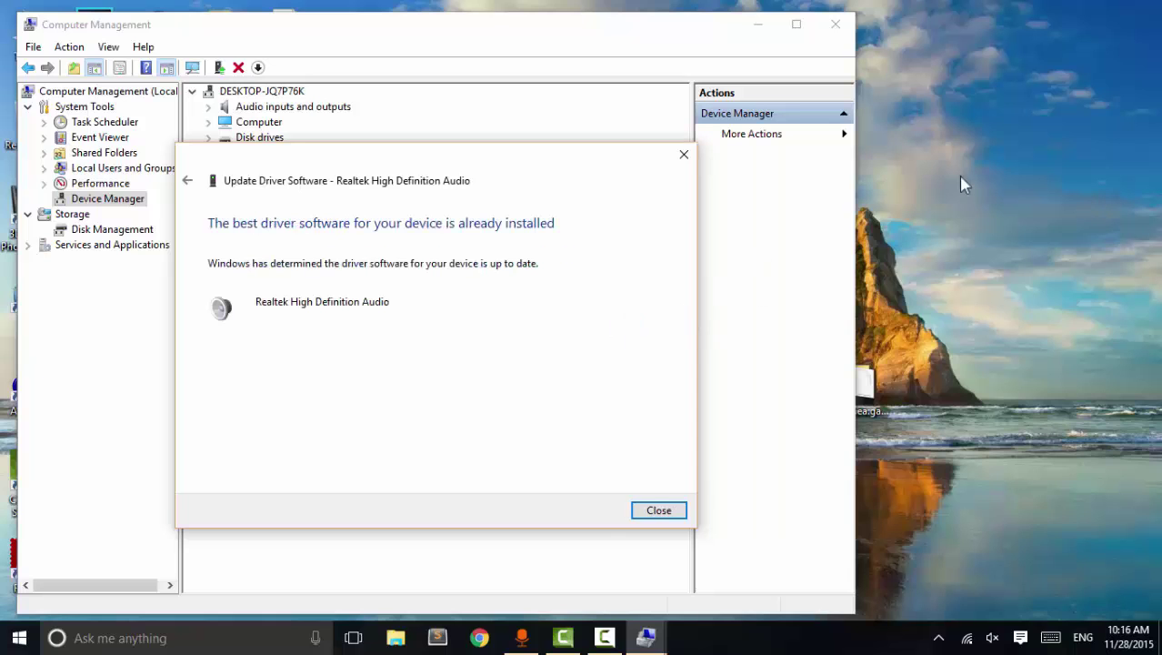
{"action": "left_click", "coordinate": [658, 510]}
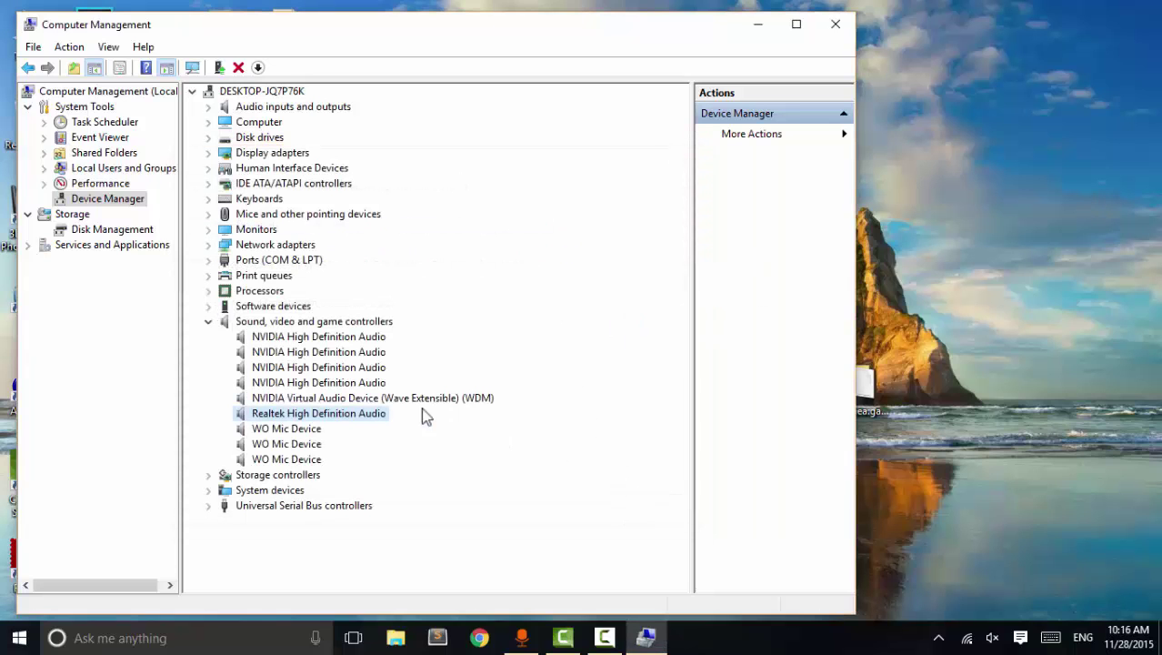
Step: Search automatically for a newer Speakers (Realtek High Definition Audio) driver, then close the wizard
{"action": "left_click", "coordinate": [211, 109]}
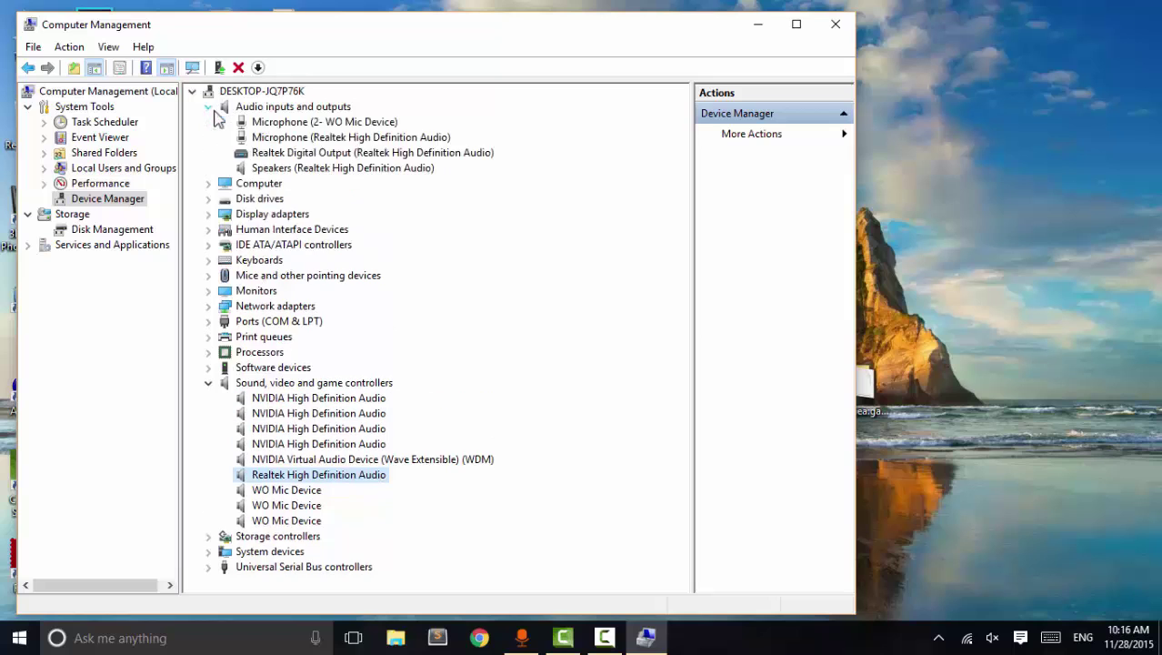
{"action": "right_click", "coordinate": [262, 172]}
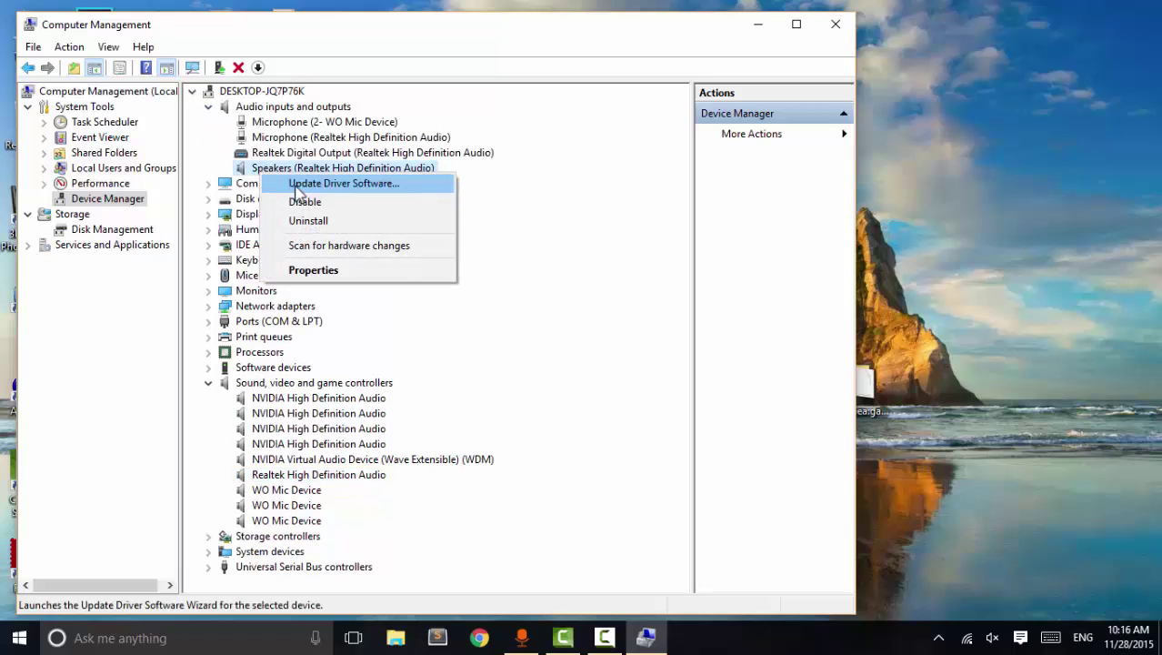
{"action": "left_click", "coordinate": [296, 184]}
{"action": "left_click", "coordinate": [327, 282]}
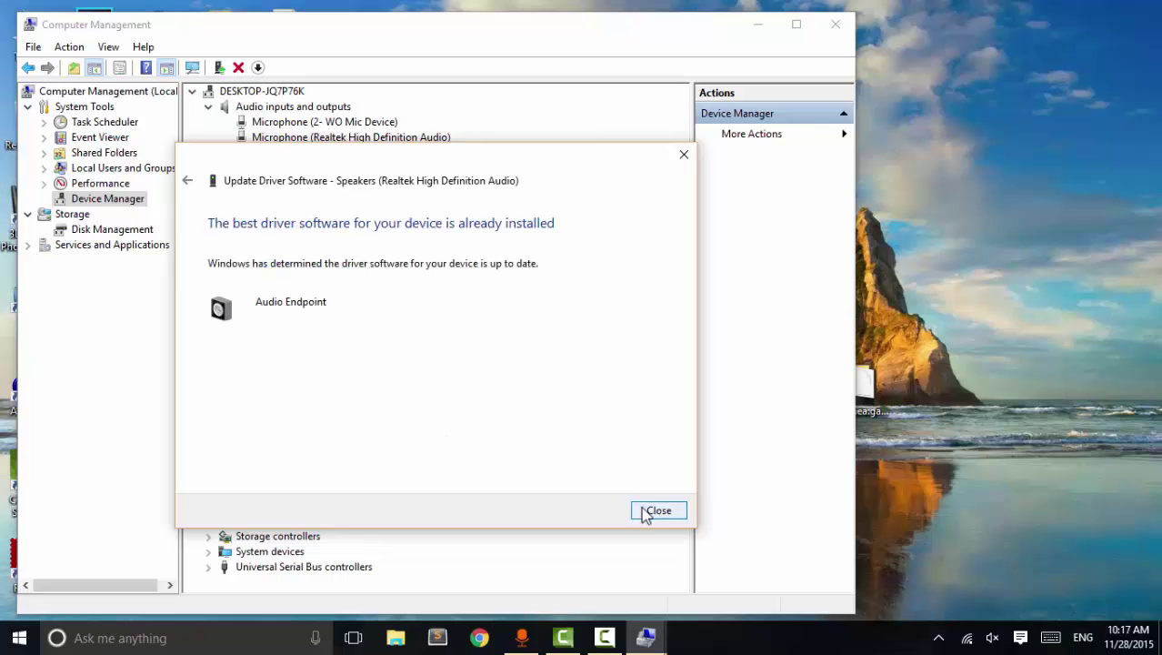
{"action": "left_click", "coordinate": [656, 510]}
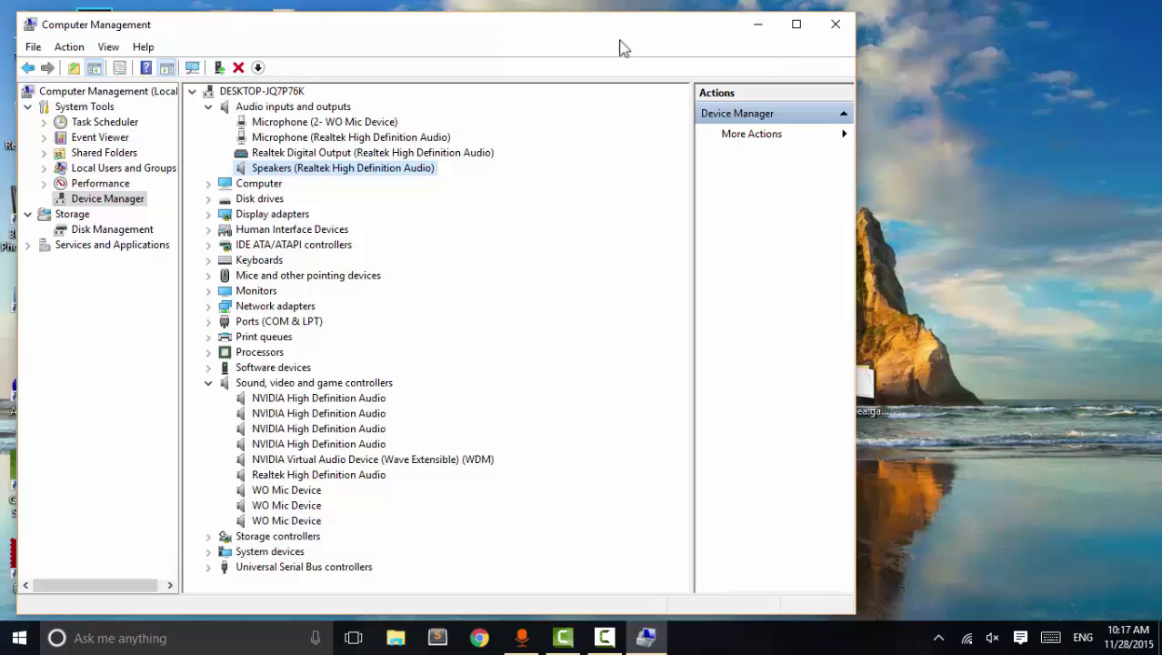
Step: Refresh the desktop, begin uninstalling Realtek High Definition Audio keeping its driver, then cancel
{"action": "right_click", "coordinate": [918, 217]}
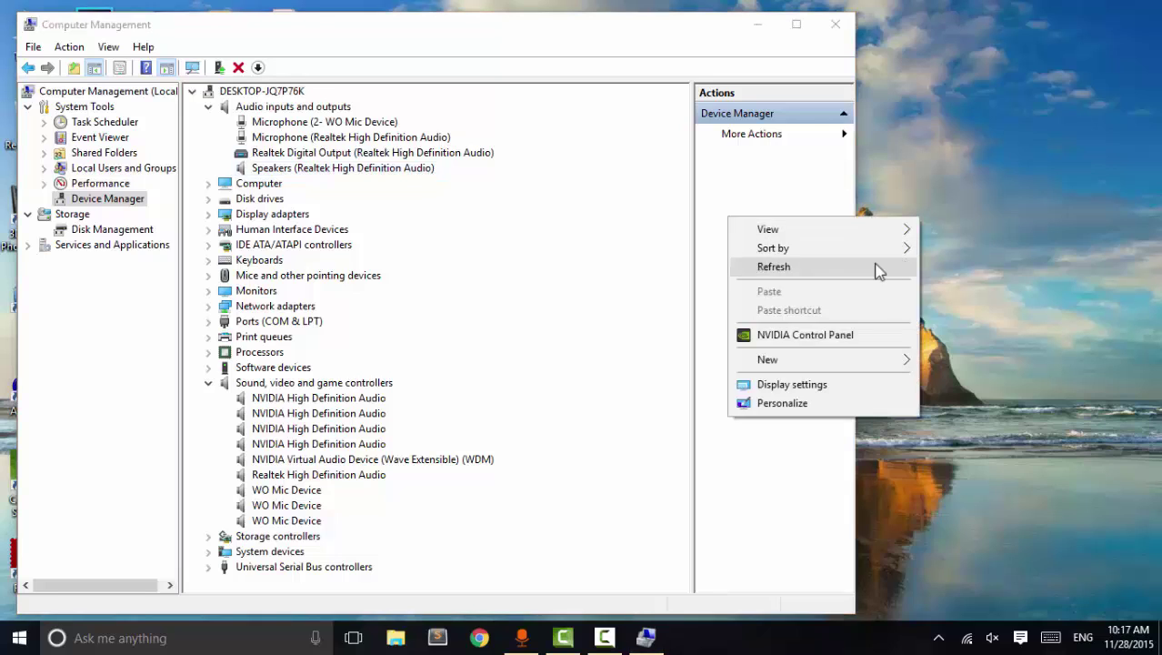
{"action": "left_click", "coordinate": [877, 264]}
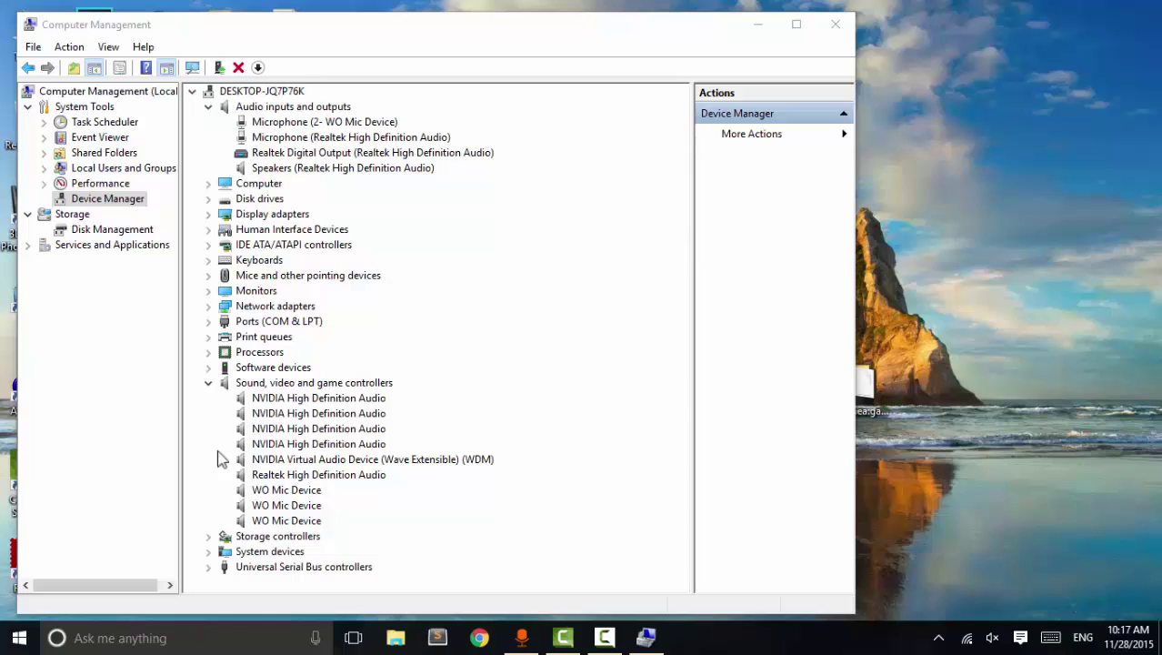
{"action": "right_click", "coordinate": [273, 483]}
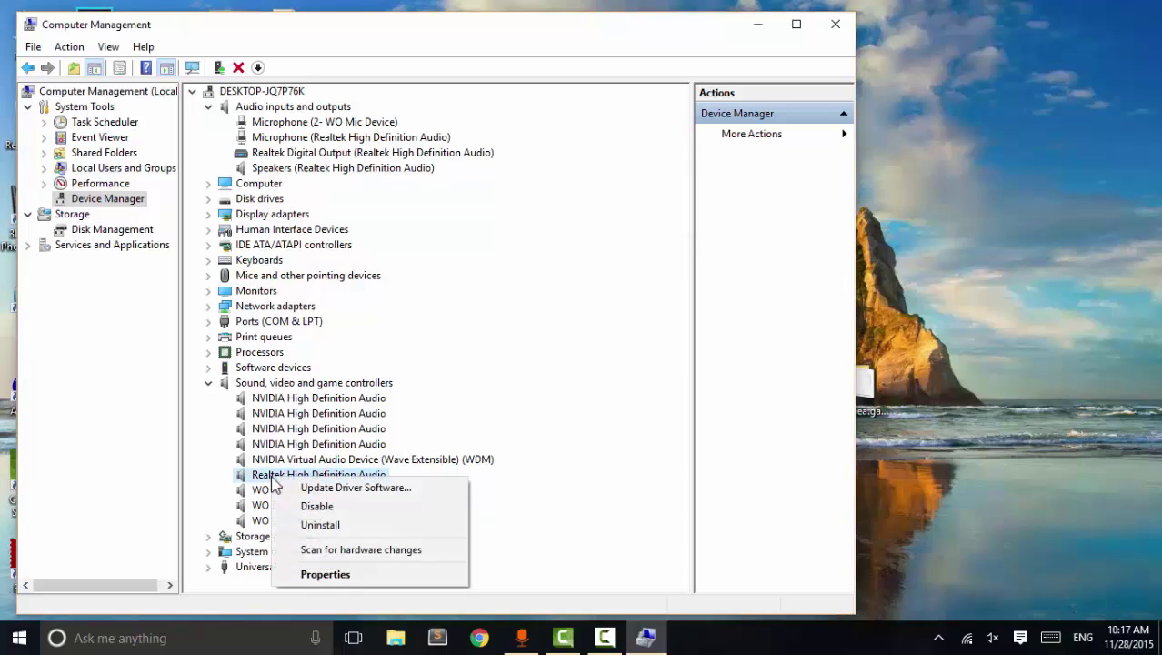
{"action": "left_click", "coordinate": [305, 524]}
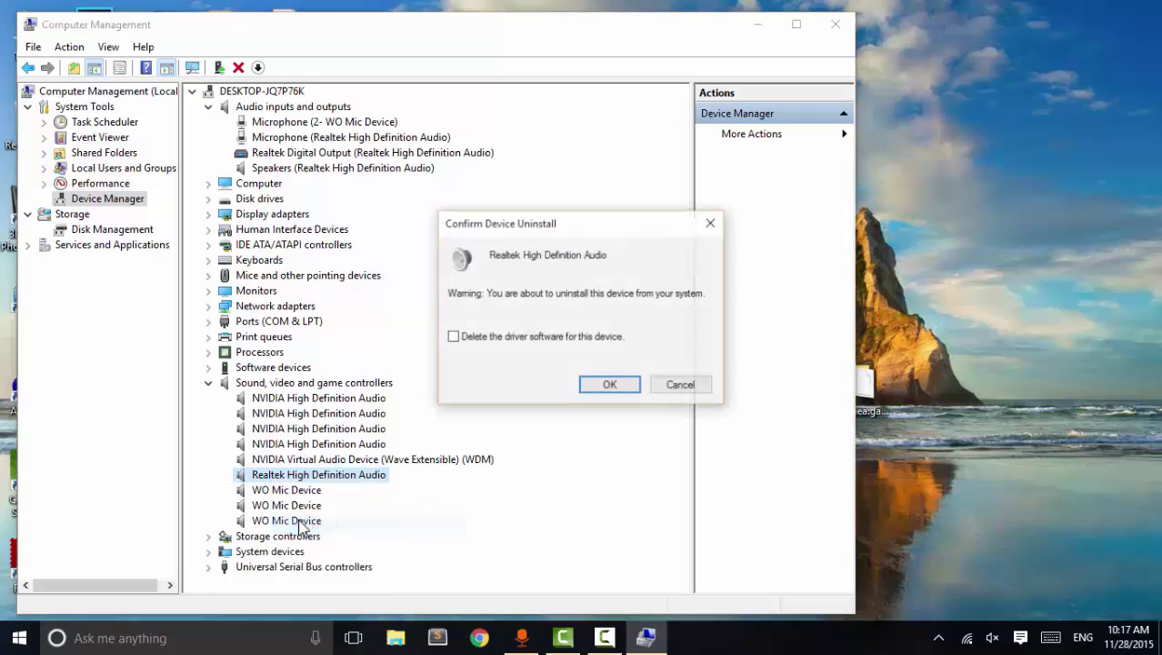
{"action": "left_click", "coordinate": [456, 341]}
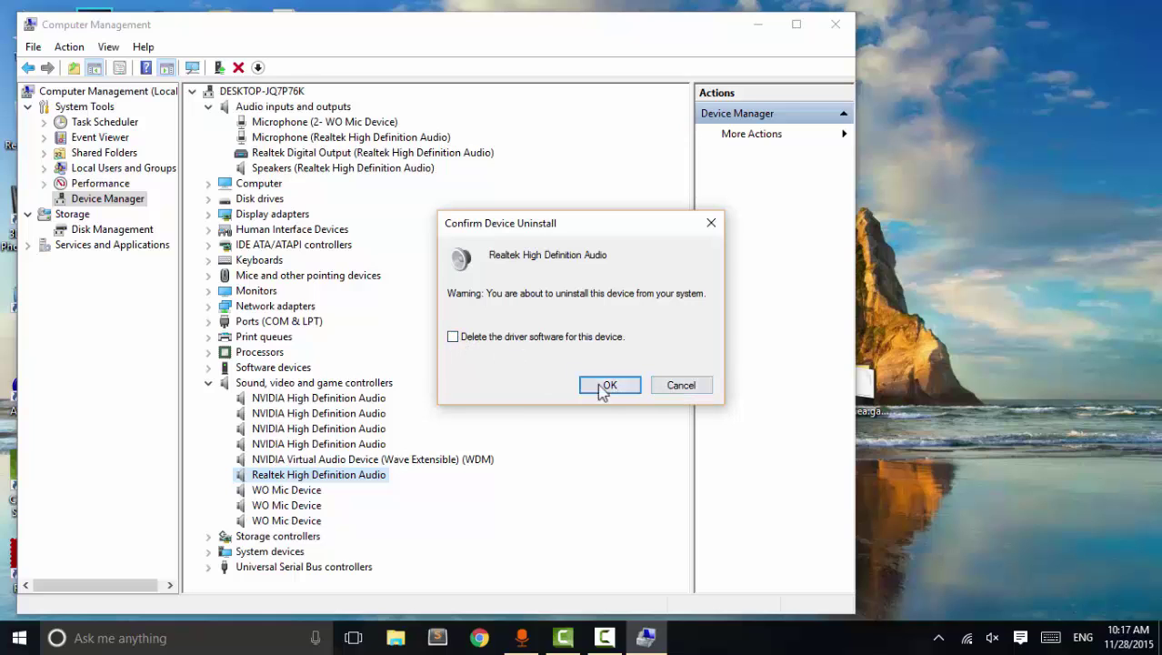
{"action": "left_click", "coordinate": [655, 385]}
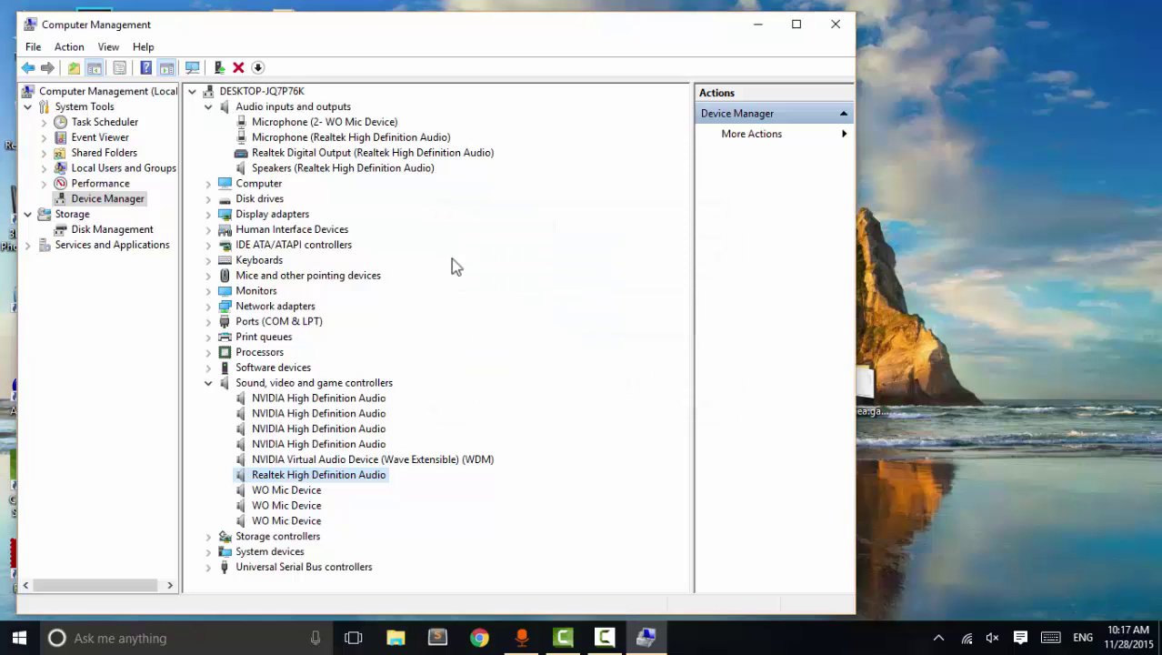
Step: Dismiss the speakers menu, close Computer Management, and dismiss the Start menu
{"action": "right_click", "coordinate": [320, 168]}
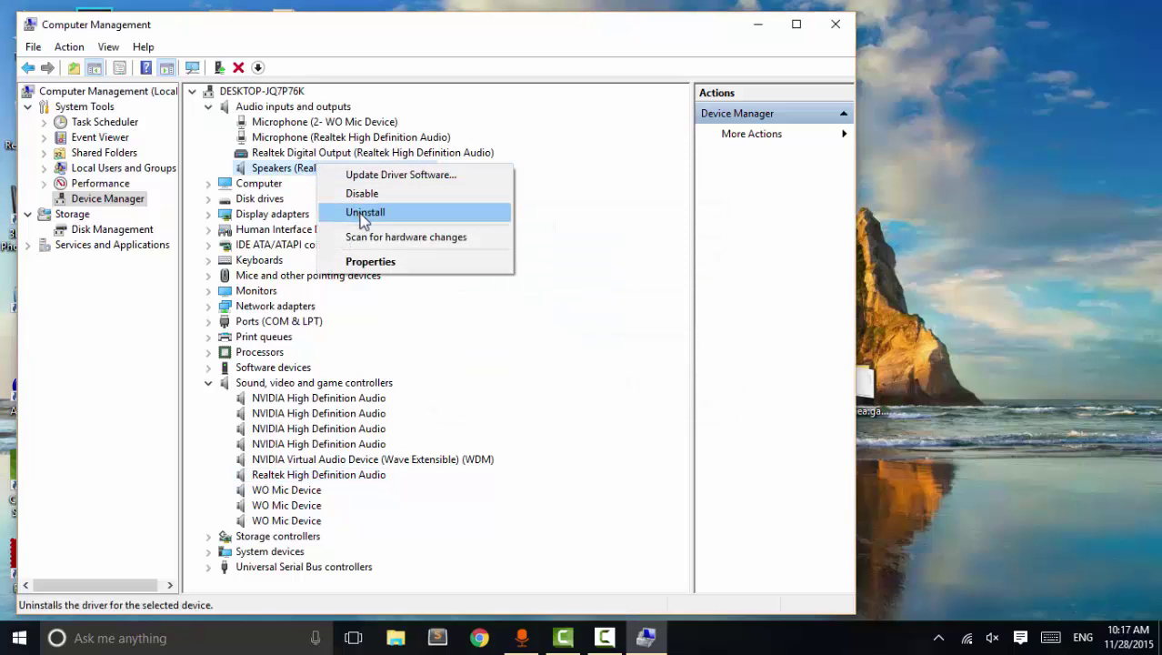
{"action": "left_click", "coordinate": [544, 253]}
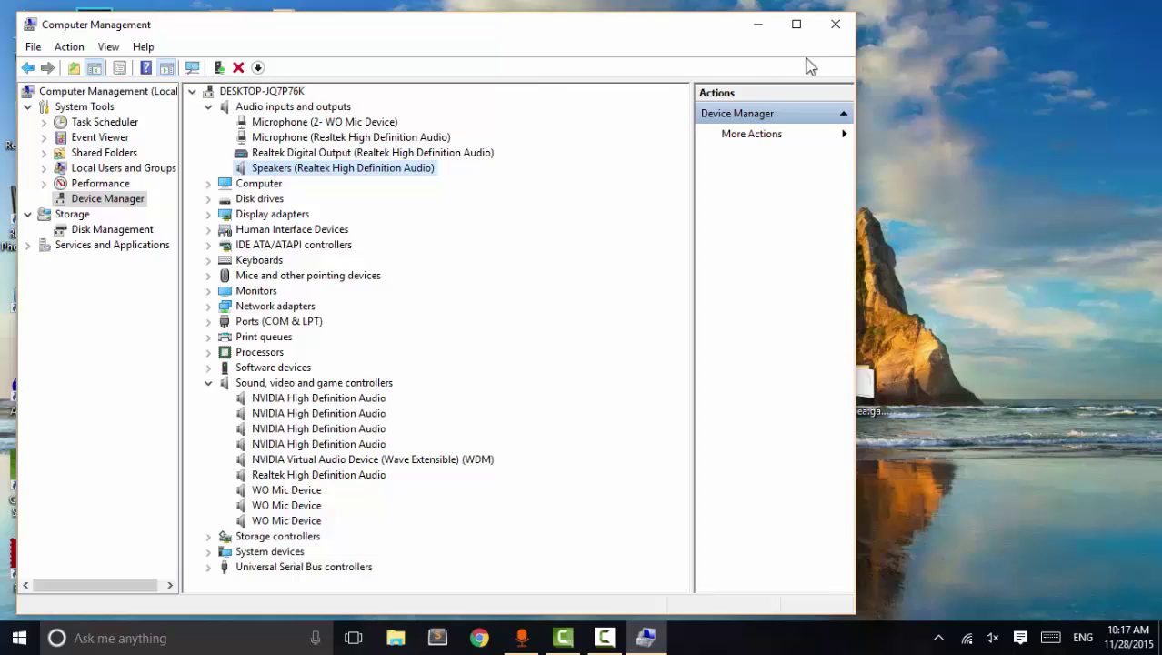
{"action": "left_click", "coordinate": [837, 27]}
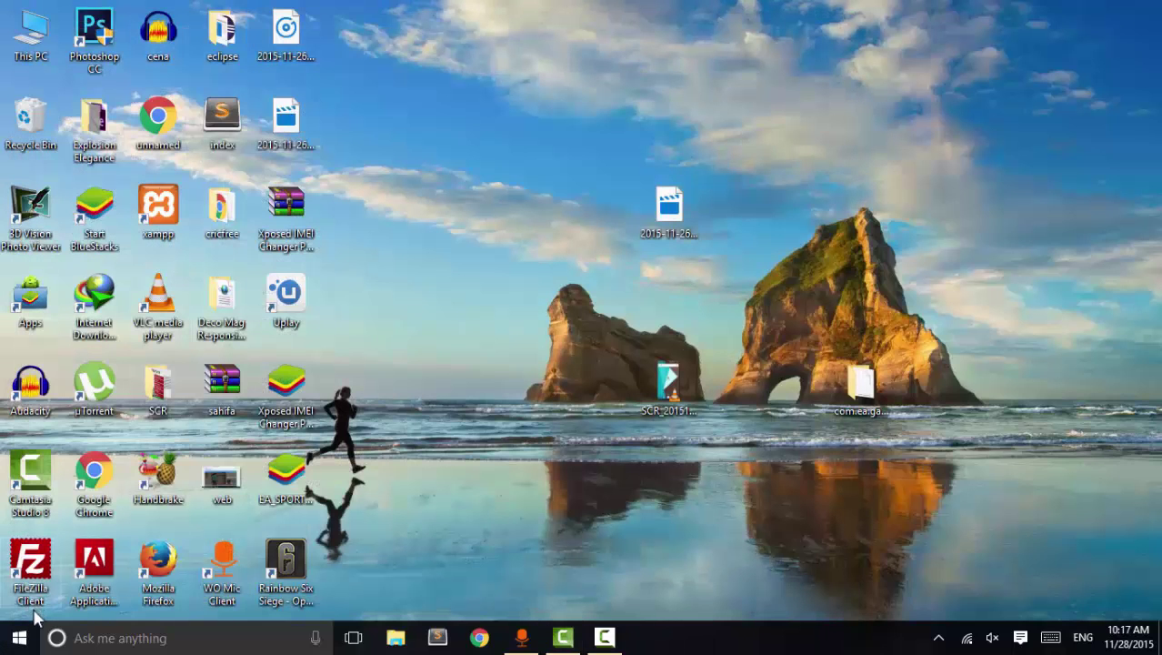
{"action": "left_click", "coordinate": [22, 636]}
{"action": "left_click", "coordinate": [499, 423]}
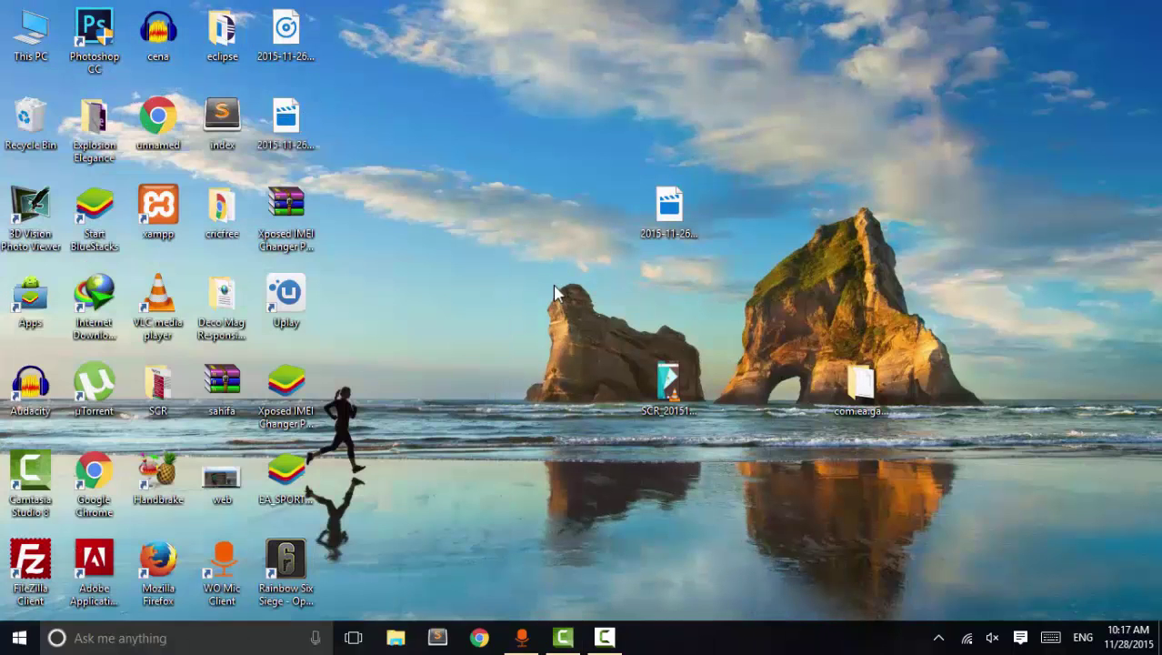